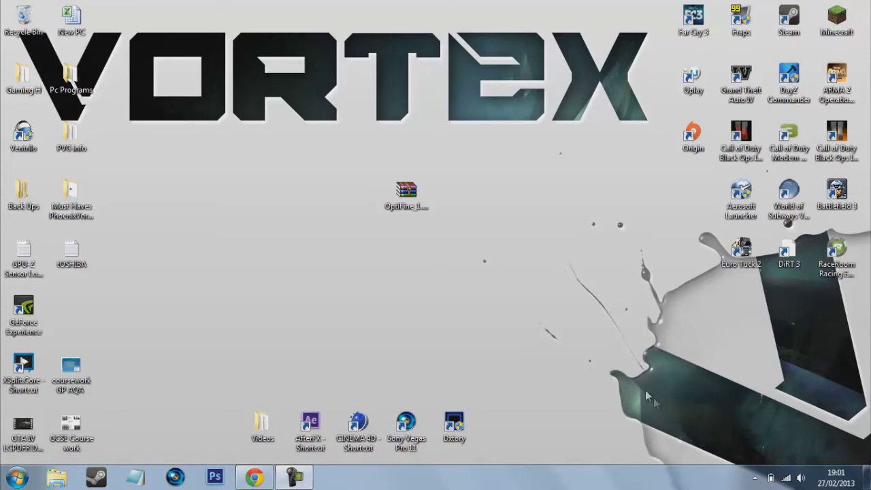
Switch to Chrome and review the Ultra, Standard and Light OptiFine downloads for Minecraft 1.4.6 and 1.4.7 on the forum page.
click(254, 477)
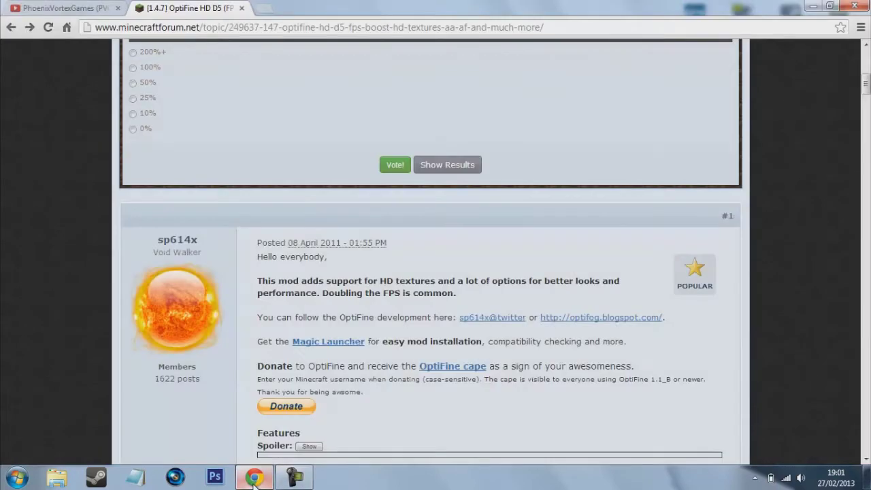
scroll(441, 295, up, 3)
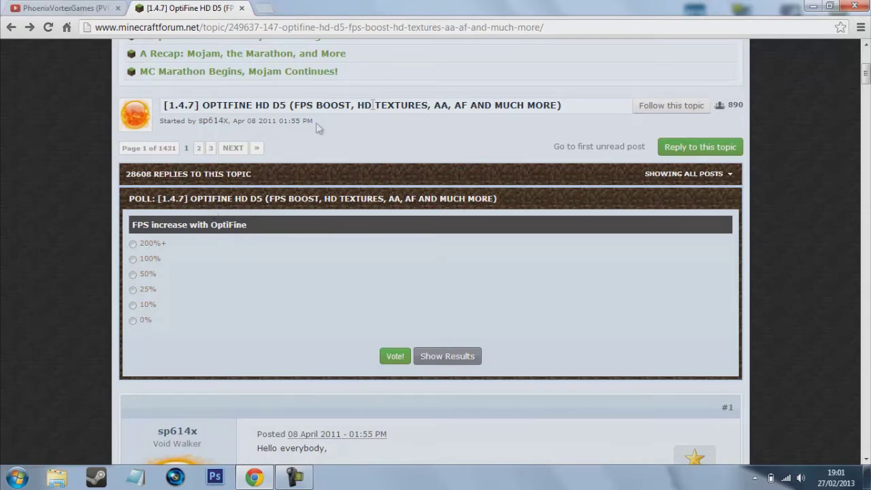
scroll(330, 143, down, 5)
scroll(331, 157, down, 8)
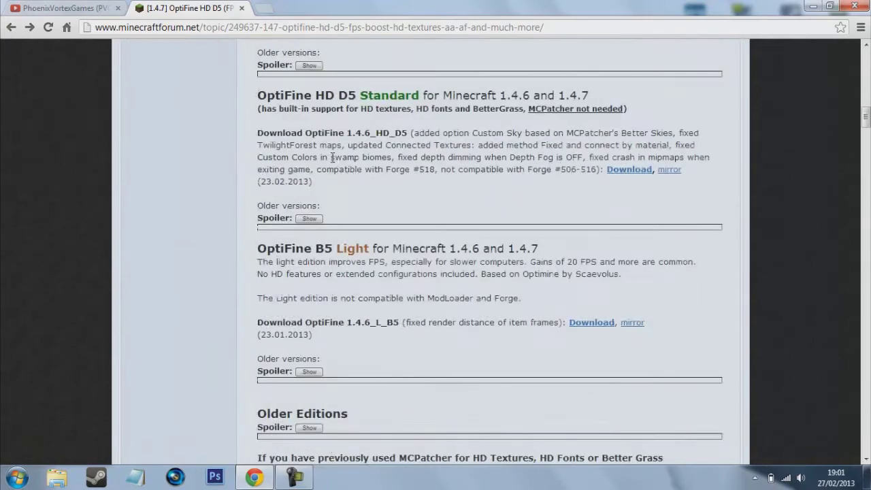
scroll(391, 252, up, 1)
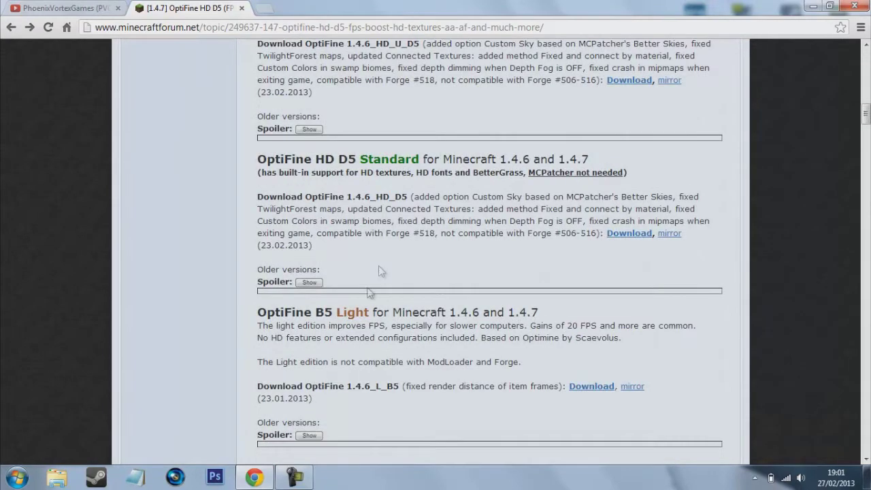
scroll(421, 338, up, 1)
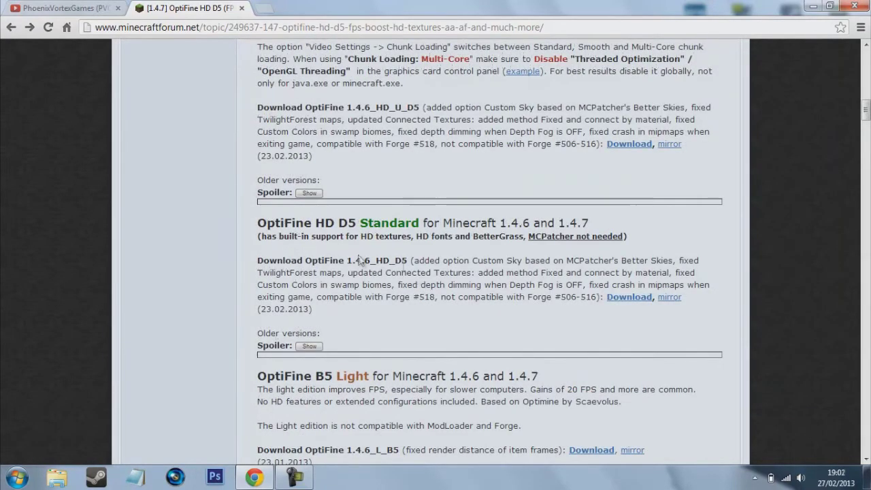
scroll(406, 124, up, 1)
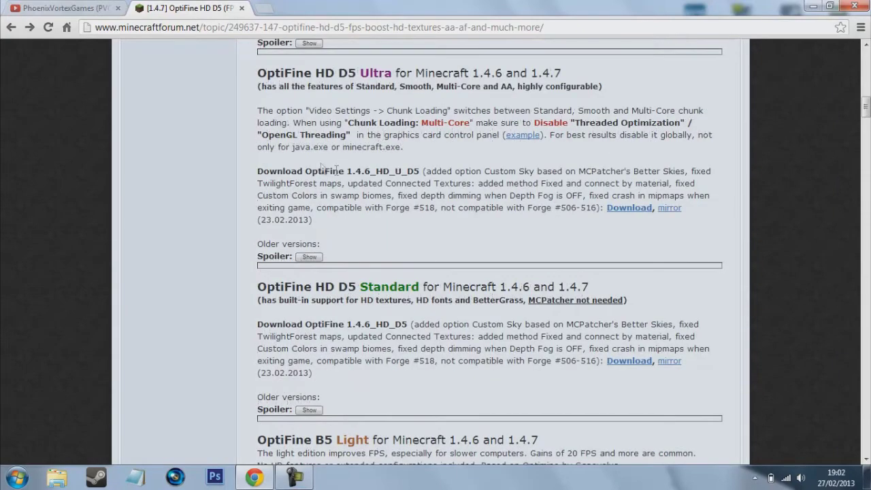
scroll(429, 305, down, 1)
scroll(429, 305, down, 3)
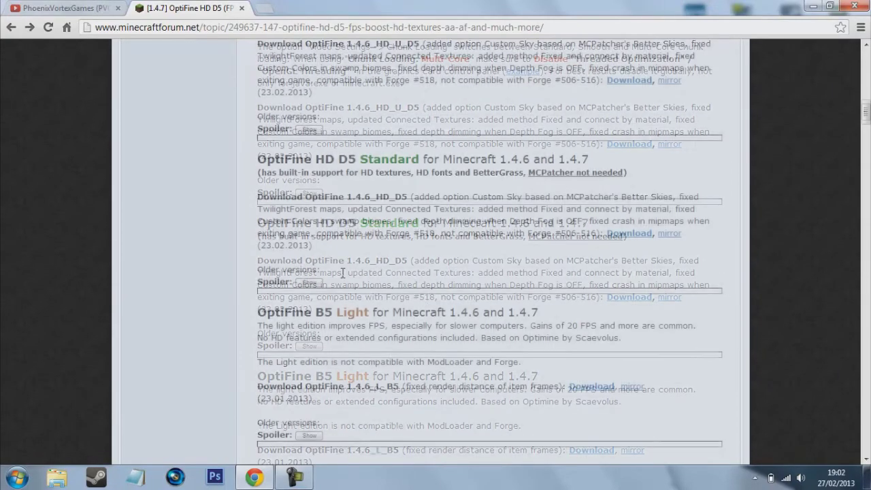
scroll(360, 294, up, 4)
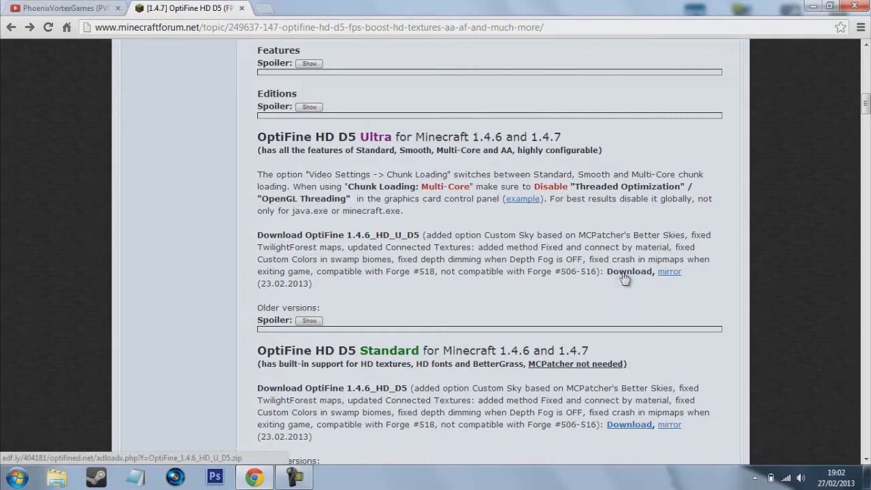
scroll(616, 267, up, 1)
scroll(598, 259, up, 2)
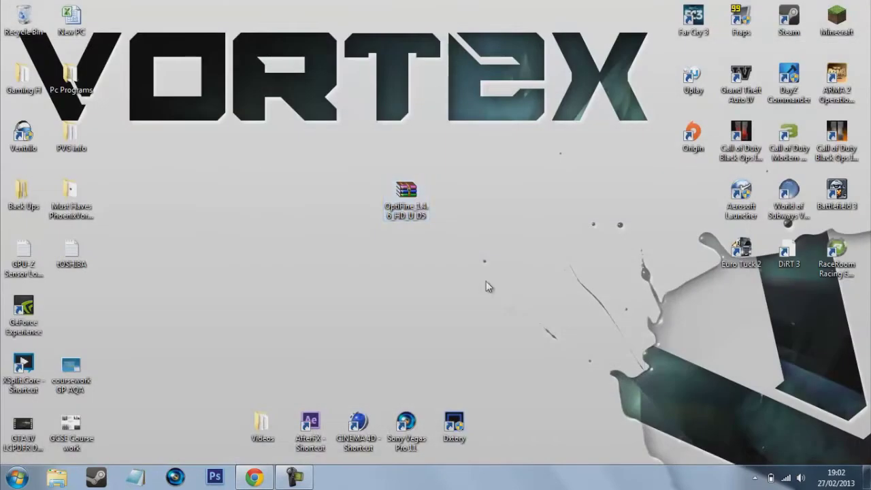
Start the Minecraft launcher, set it to force a game update in the launcher options, and log in.
click(416, 181)
click(842, 21)
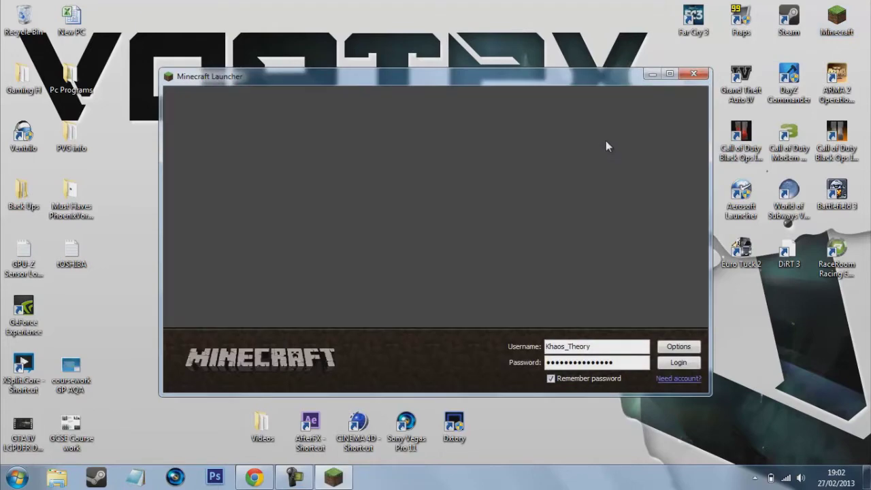
click(689, 350)
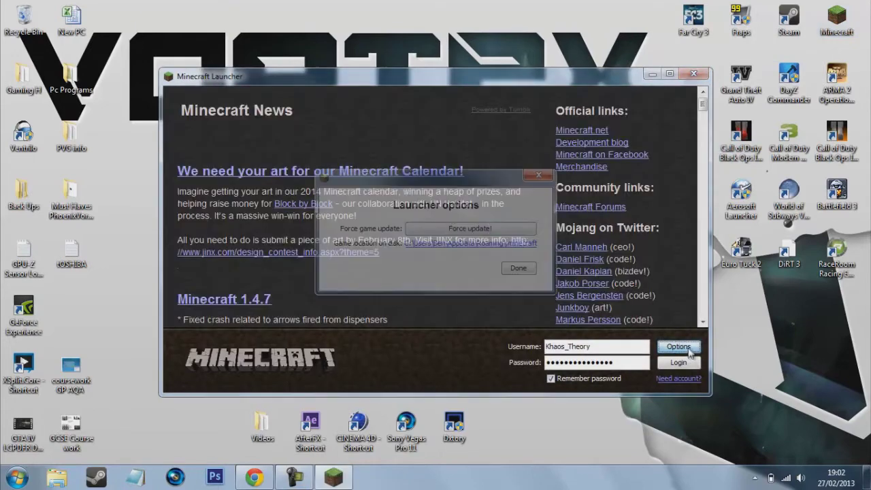
click(476, 230)
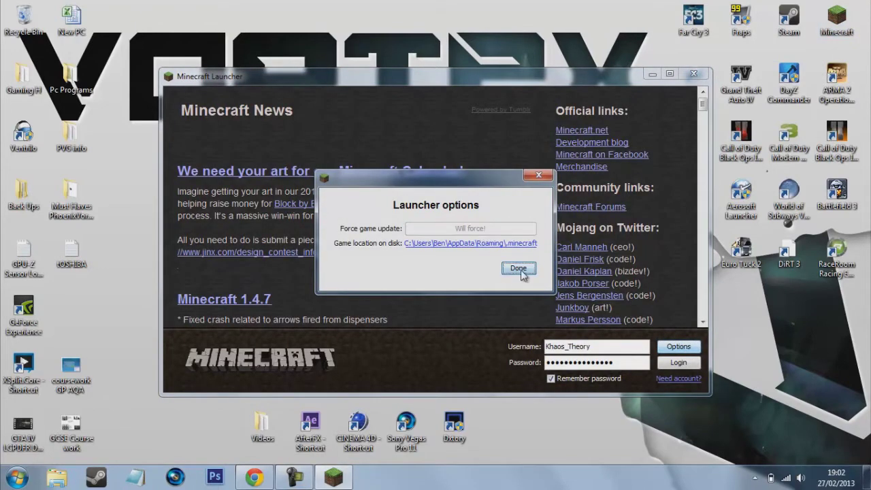
click(519, 269)
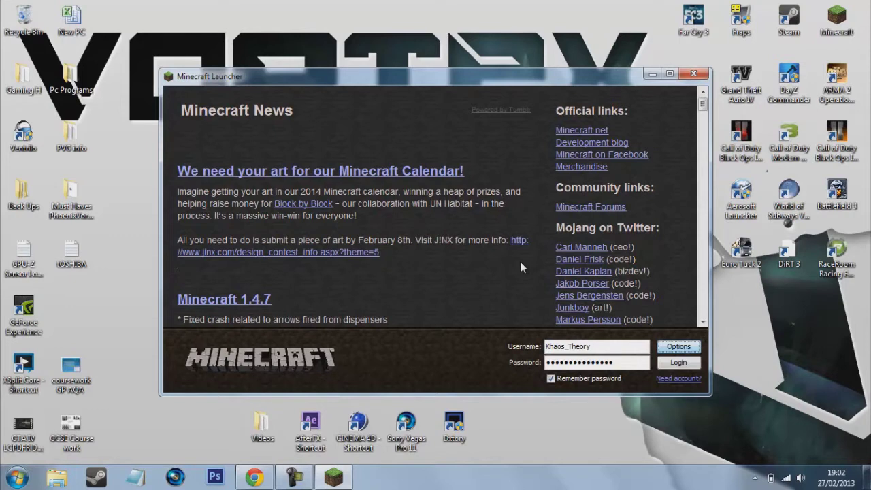
click(679, 363)
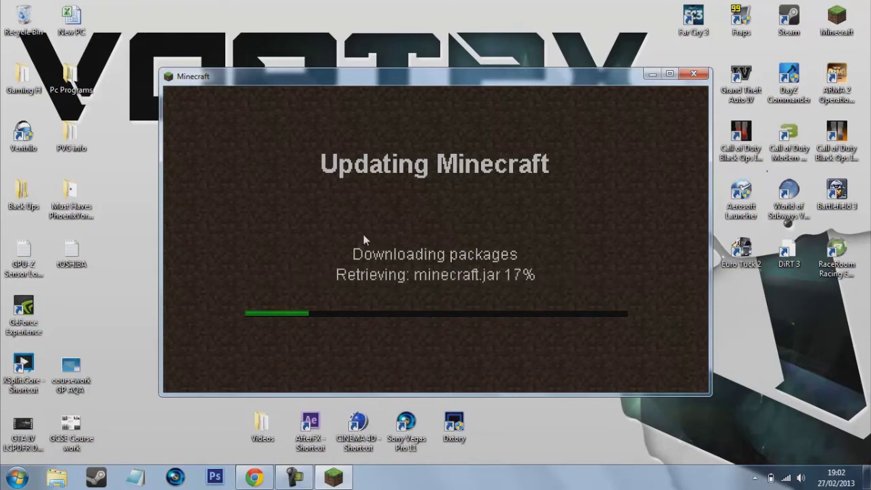
Find the Roaming folder by searching for %appdata% and open the .minecraft folder inside it.
click(17, 478)
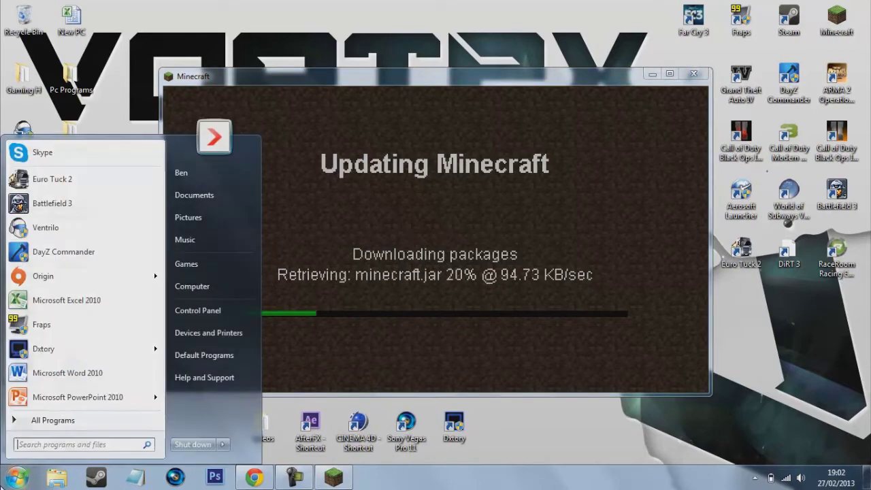
click(38, 446)
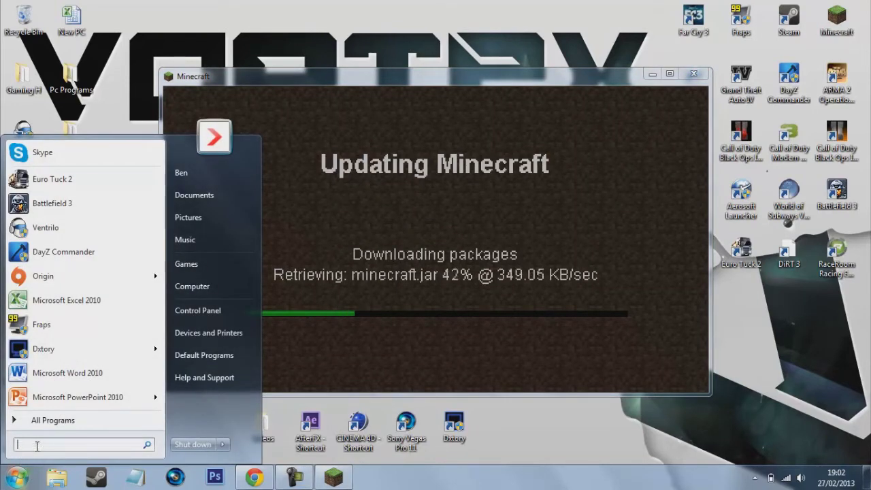
text(%ap)
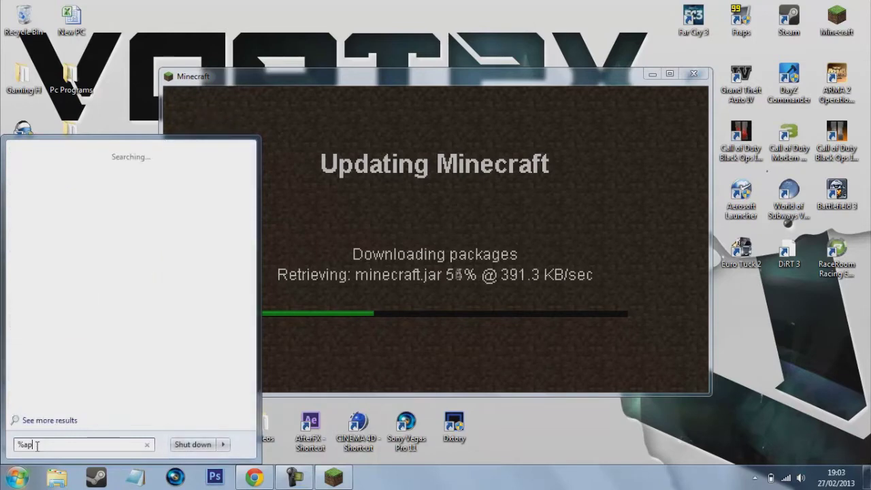
text(pdata)
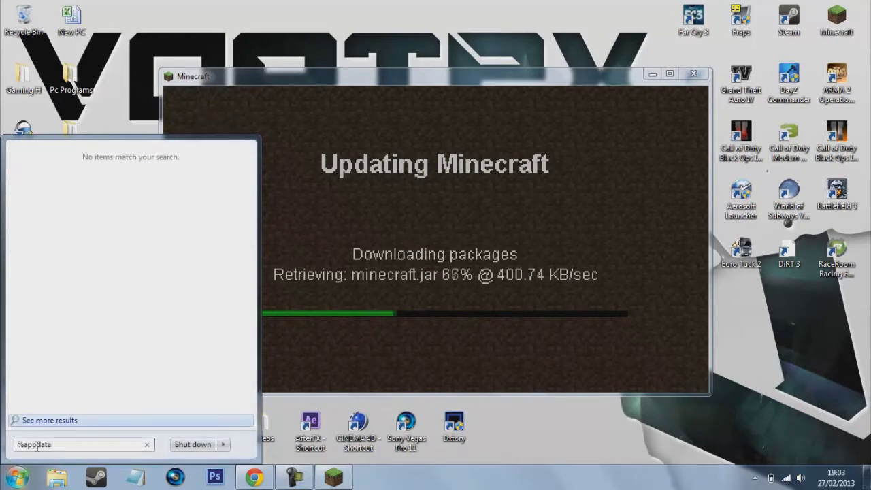
text(%)
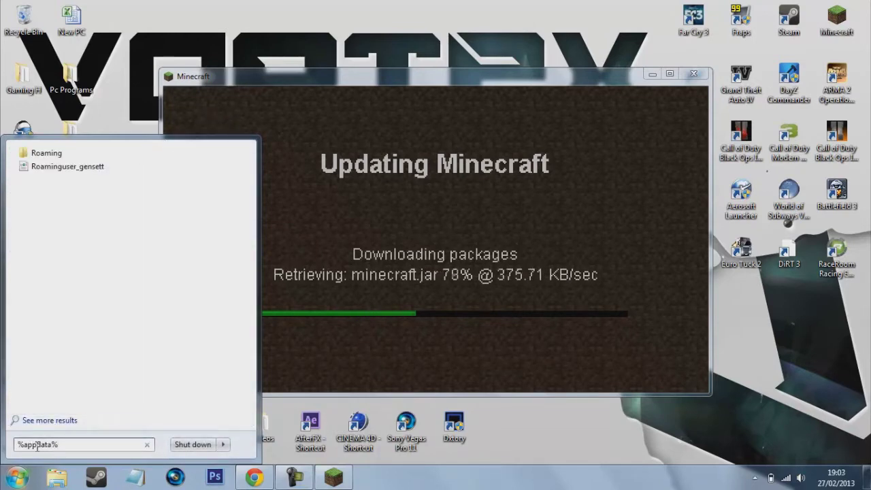
click(94, 153)
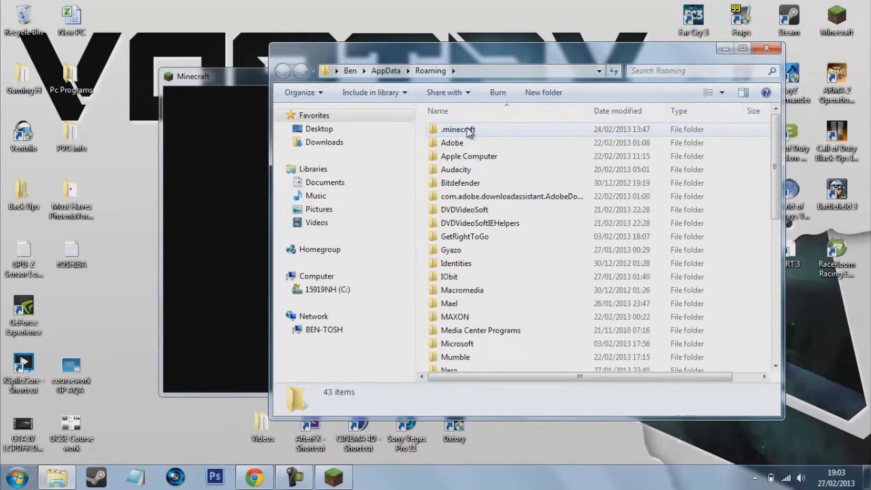
double_click(467, 131)
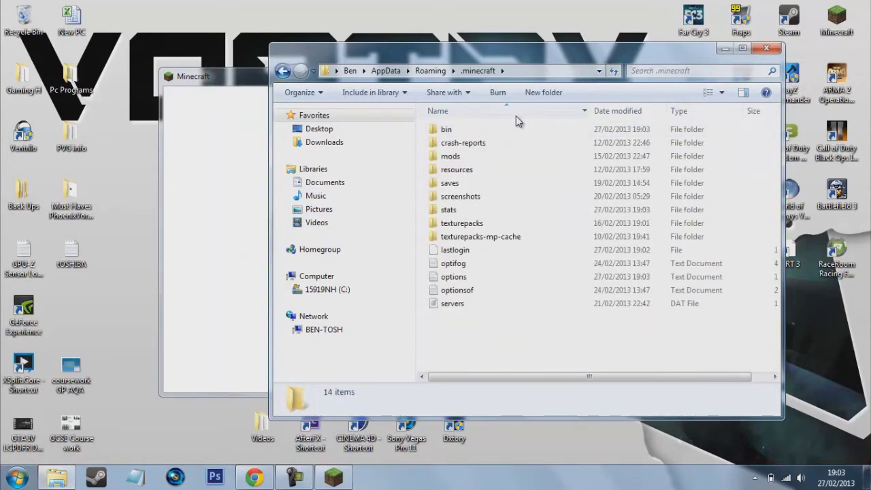
Quit the Minecraft game and open the bin folder within .minecraft.
click(211, 76)
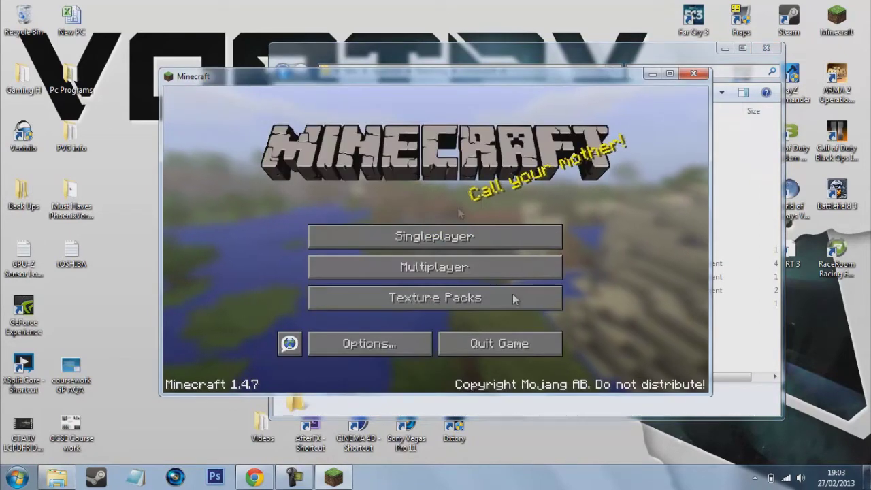
click(557, 346)
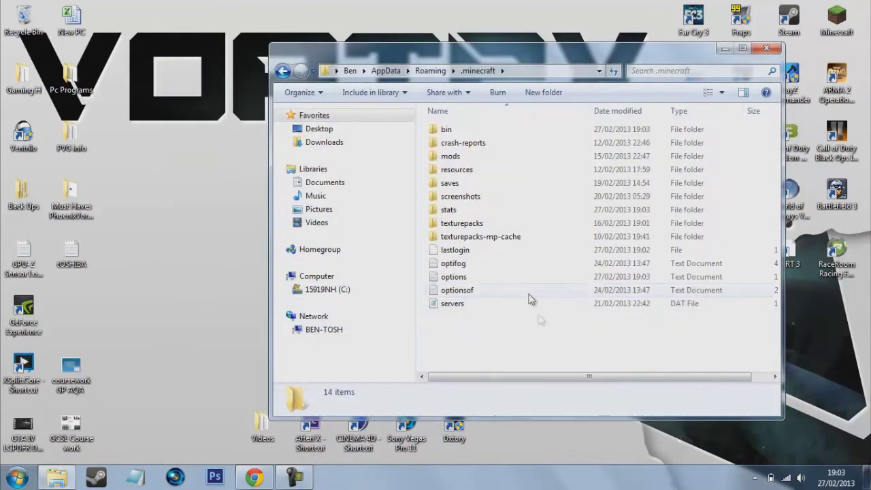
drag(491, 49, 364, 56)
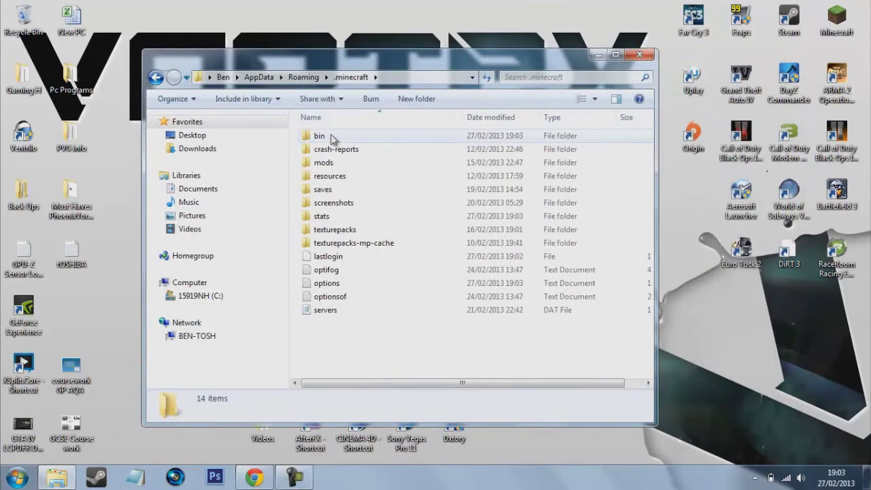
double_click(353, 135)
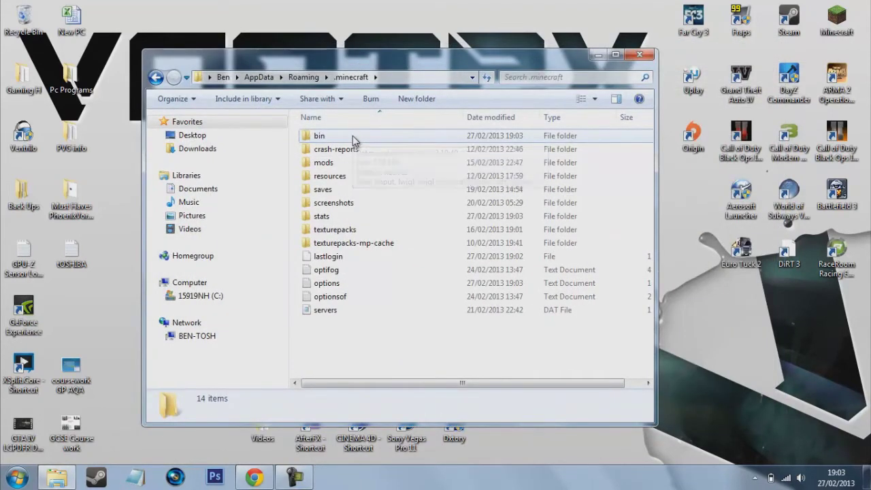
Open the minecraft executable jar file from the bin folder with WinRAR archiver.
click(349, 203)
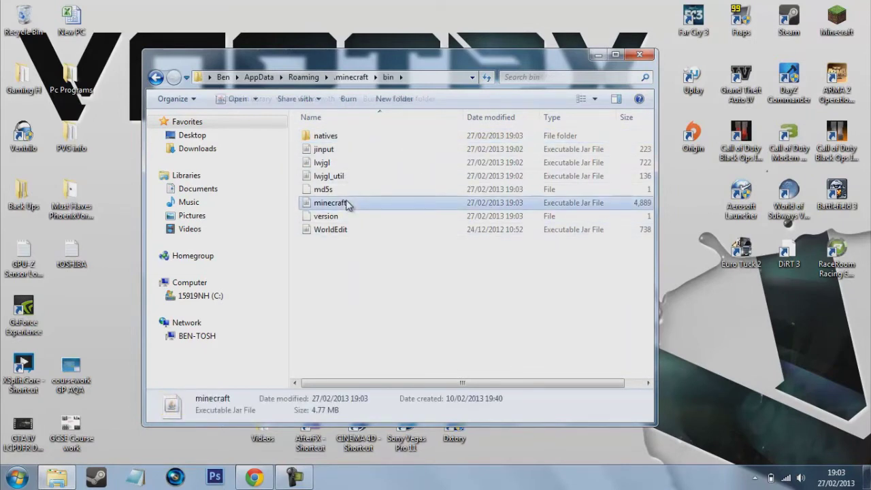
right_click(367, 203)
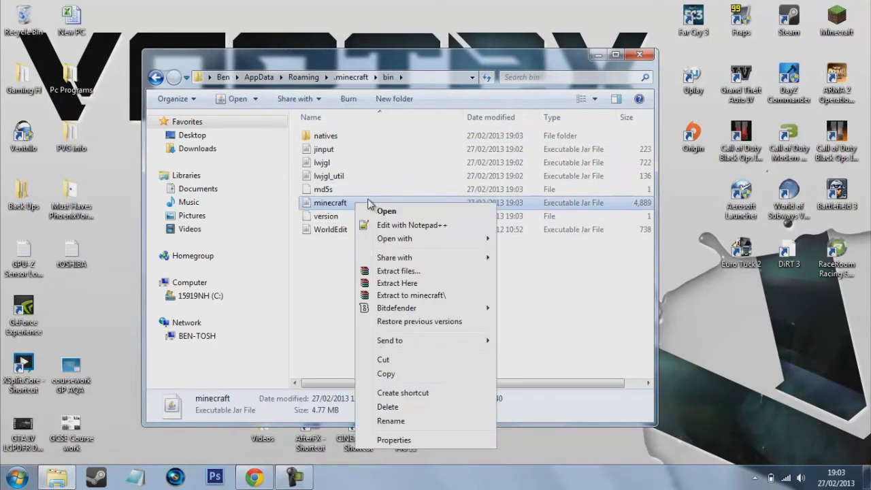
mouse_move(421, 241)
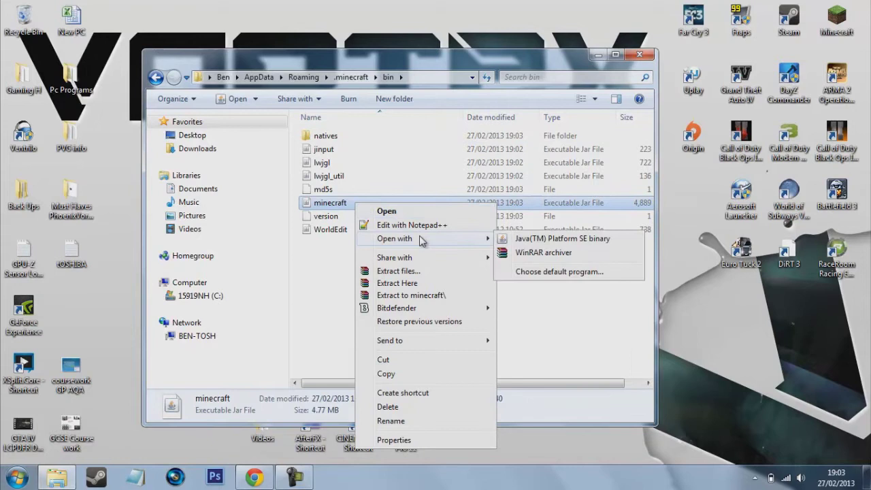
click(534, 253)
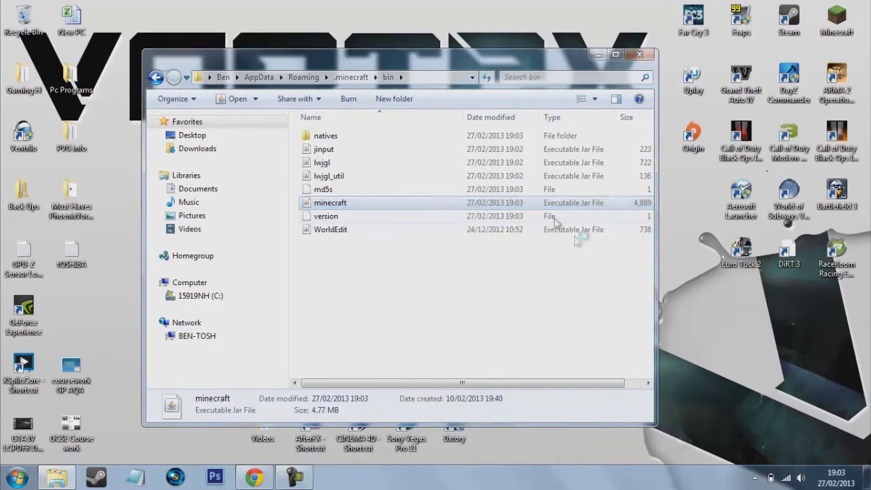
Minimize the bin folder window and arrange minecraft.jar side by side with OptiFine_1.4.6_HD_U_D5.zip opened from the desktop.
click(595, 54)
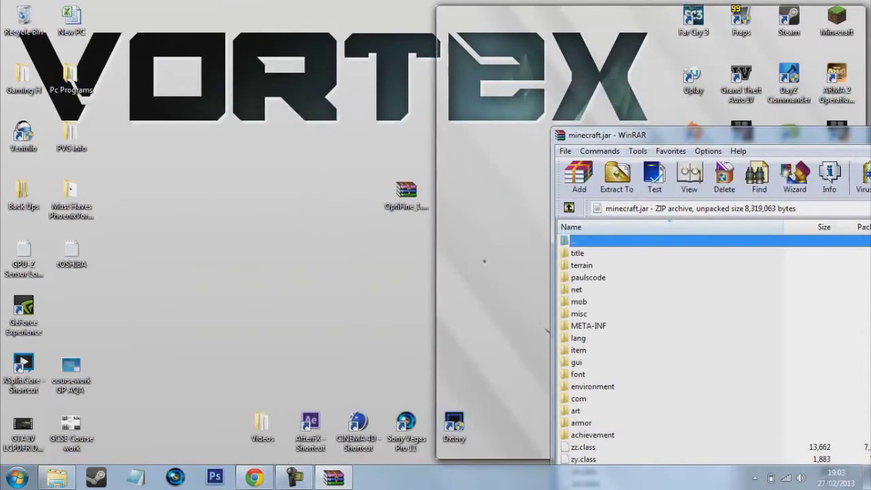
drag(688, 135, 870, 135)
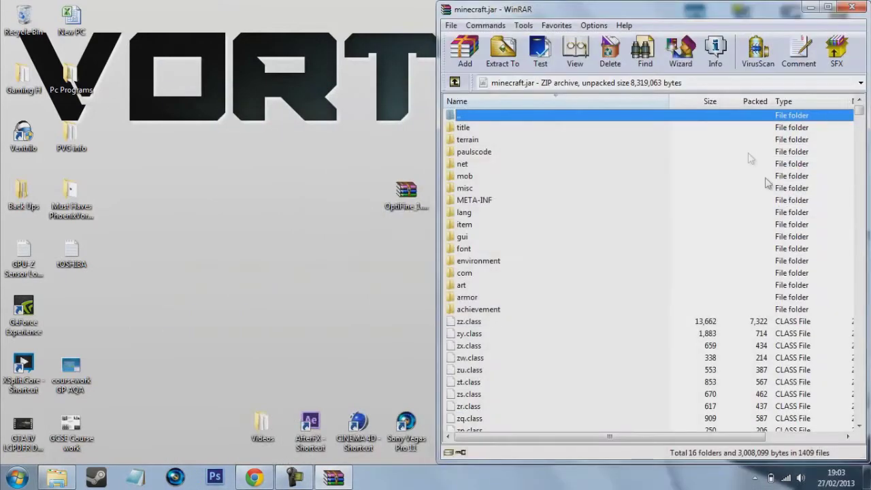
double_click(402, 201)
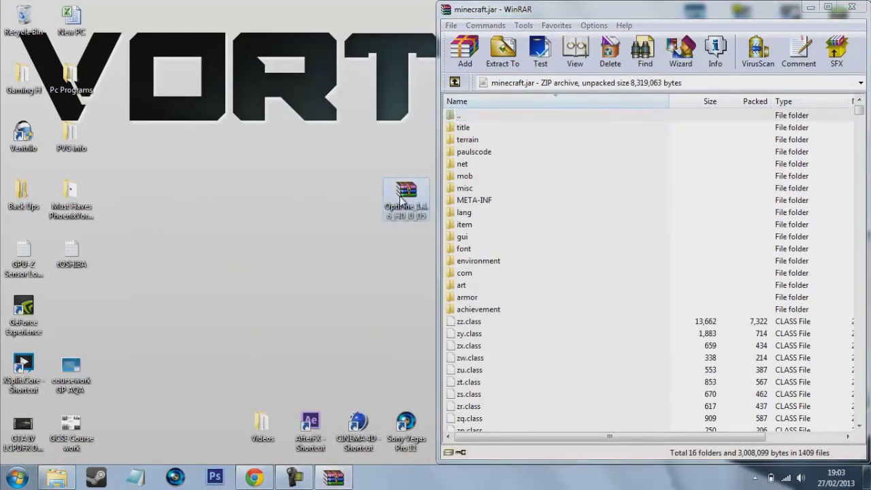
drag(428, 122, 1, 123)
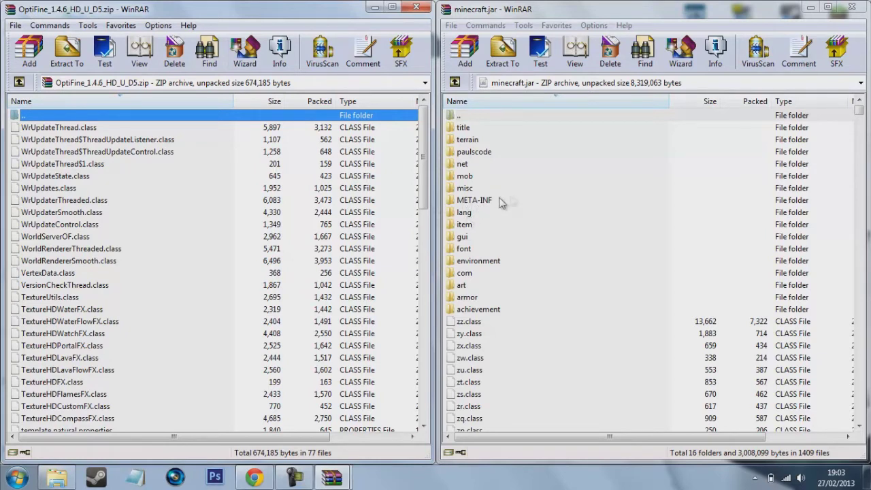
Delete the META-INF folder from minecraft.jar and confirm the deletion.
click(475, 203)
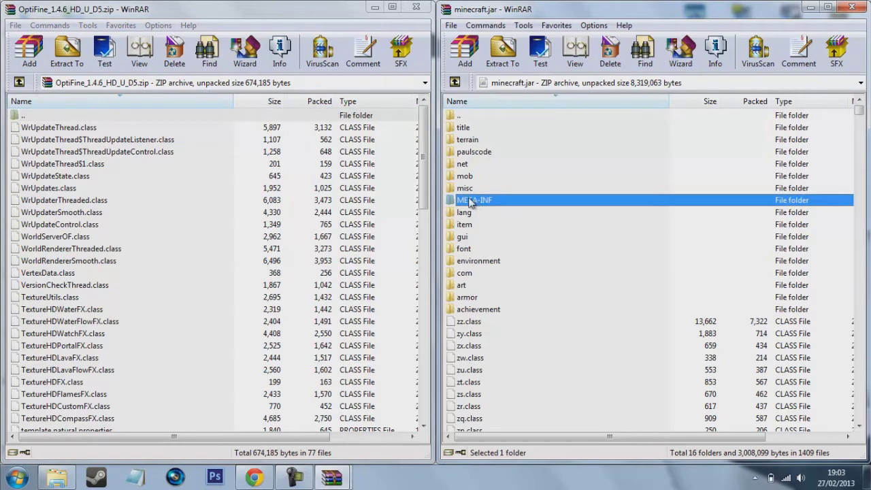
right_click(469, 202)
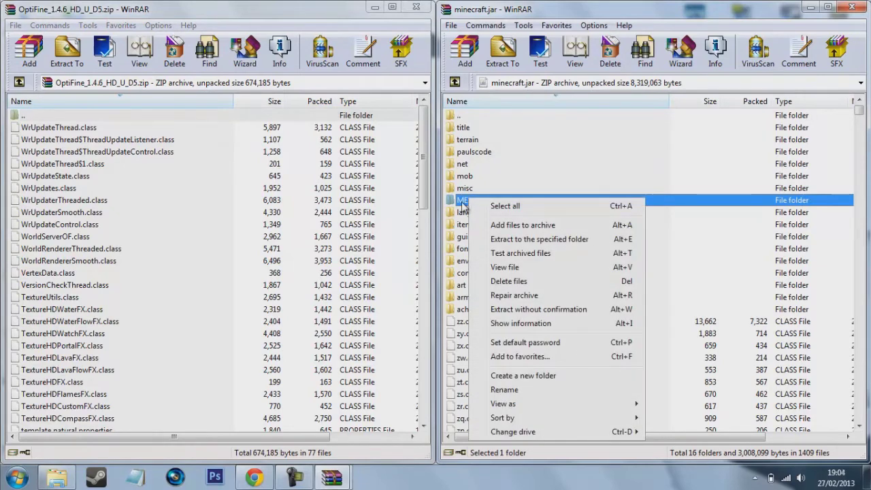
click(542, 277)
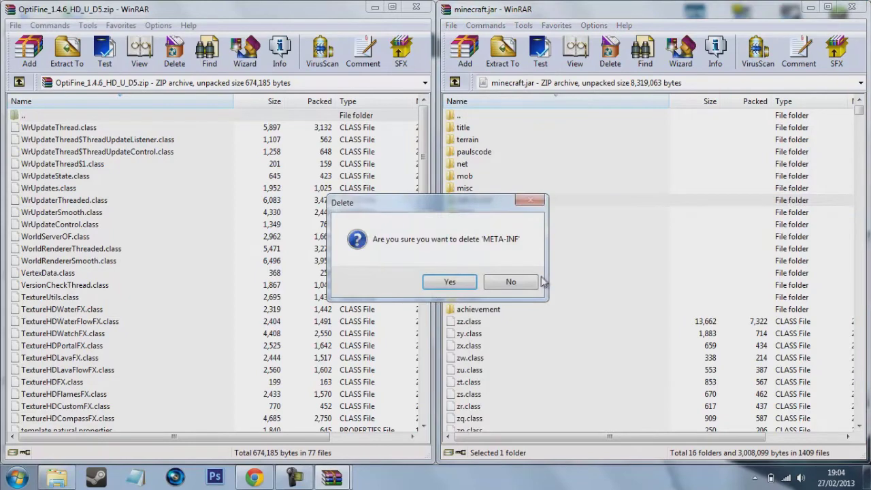
click(469, 283)
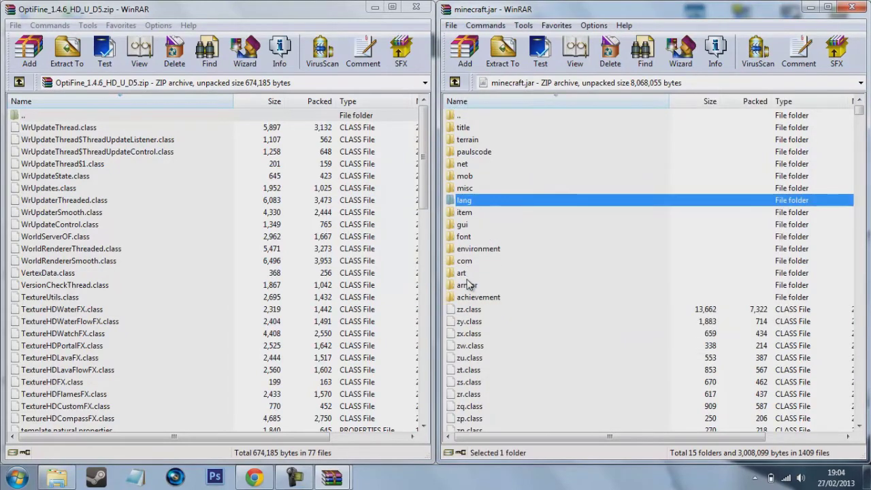
Select every file from WrUpdateThread.class to ast.class in OptiFine_1.4.6_HD_U_D5.zip and add them all to minecraft.jar.
click(173, 133)
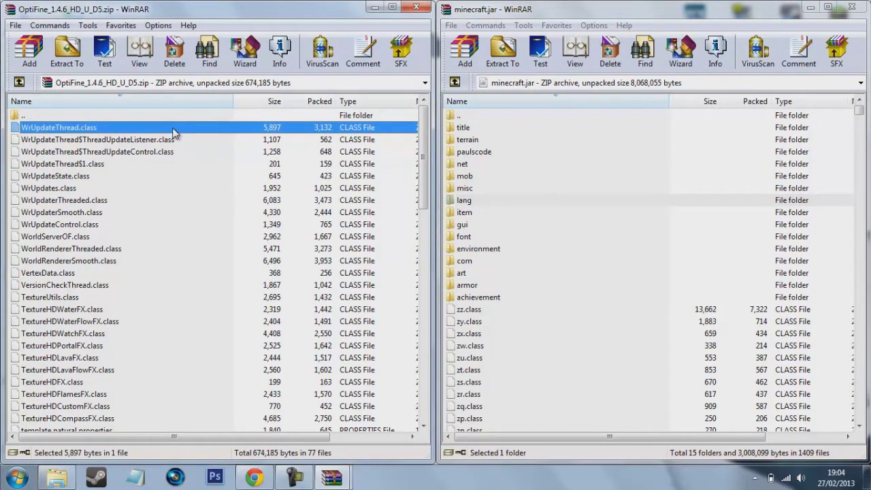
scroll(174, 134, down, 13)
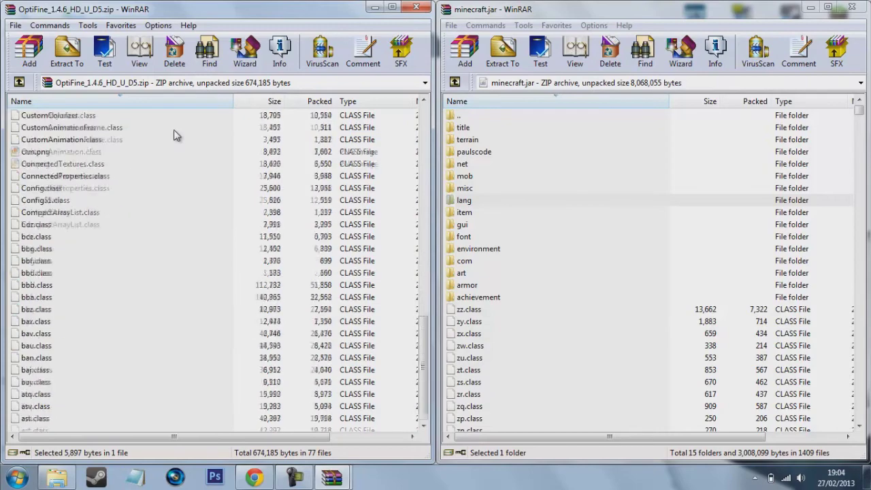
scroll(174, 136, up, 13)
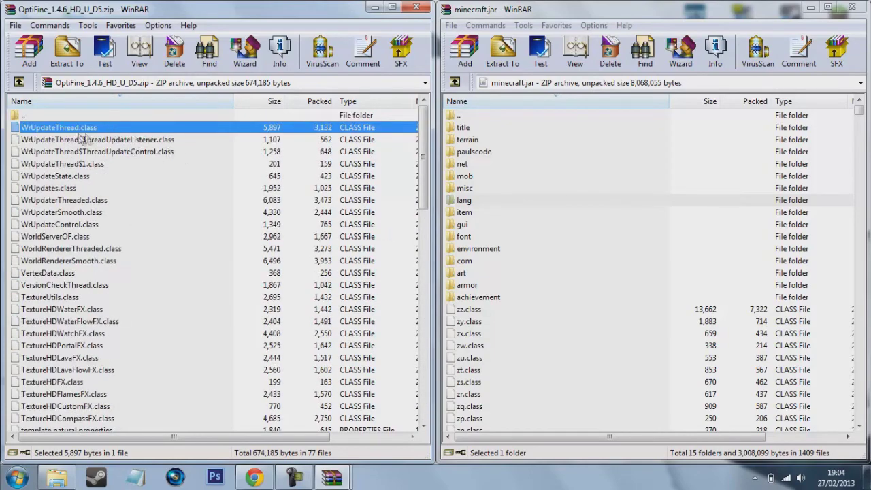
scroll(61, 143, down, 15)
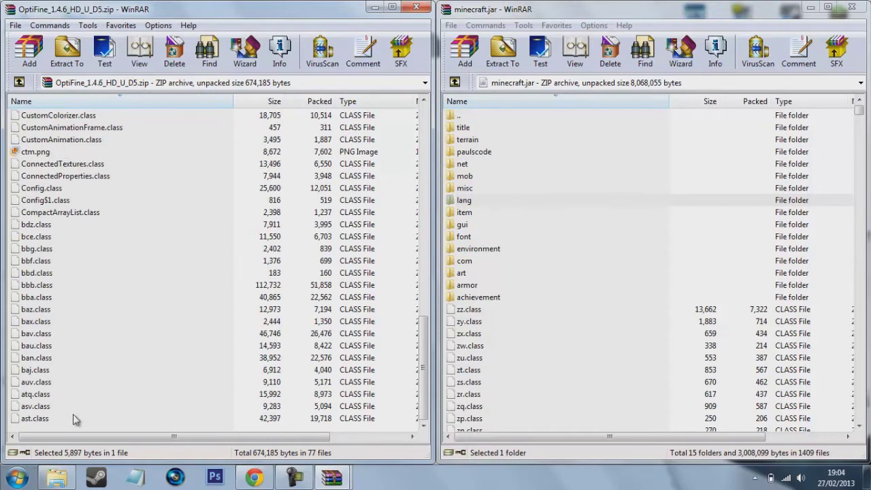
shift+click(63, 420)
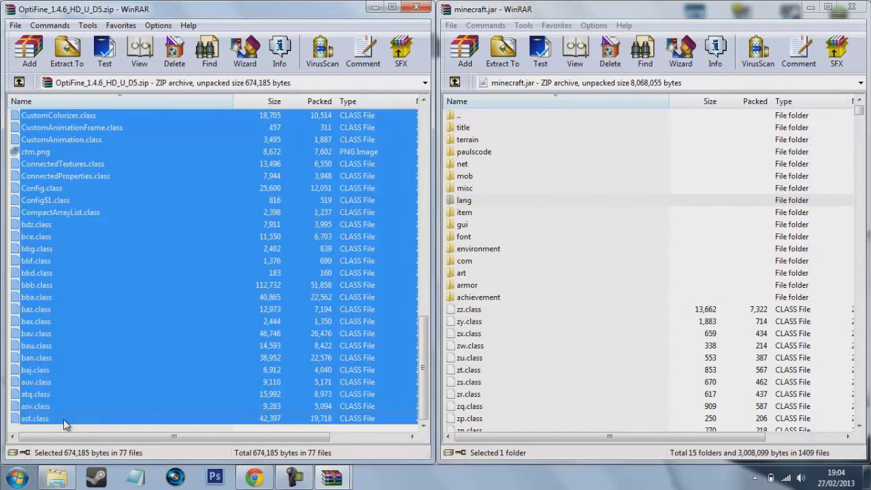
drag(354, 341, 449, 358)
click(657, 342)
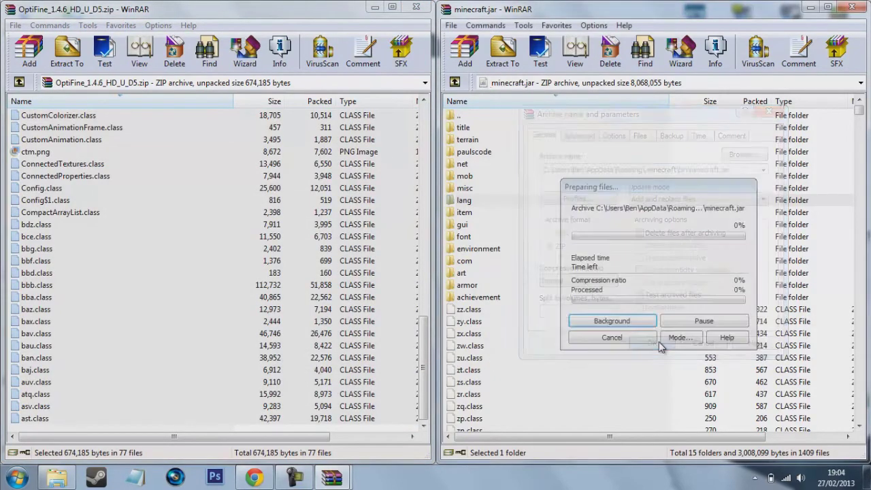
Close both the OptiFine_1.4.6_HD_U_D5.zip and minecraft.jar archive windows.
click(498, 213)
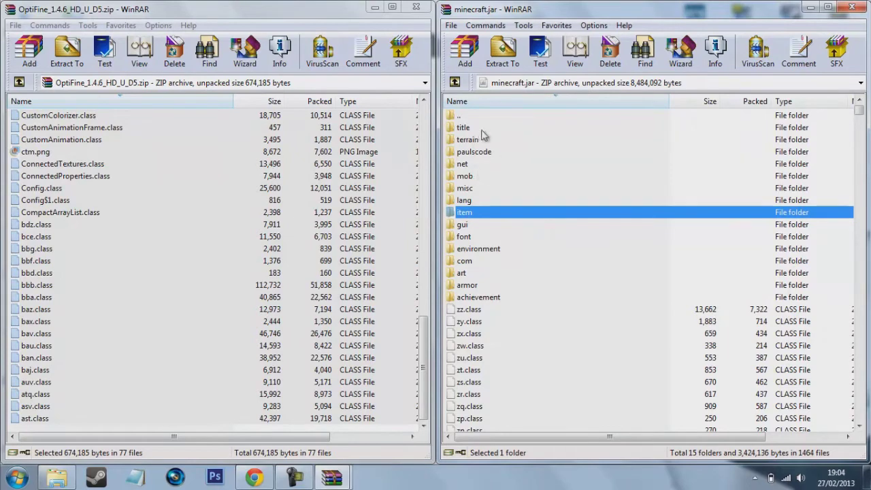
click(416, 6)
click(853, 7)
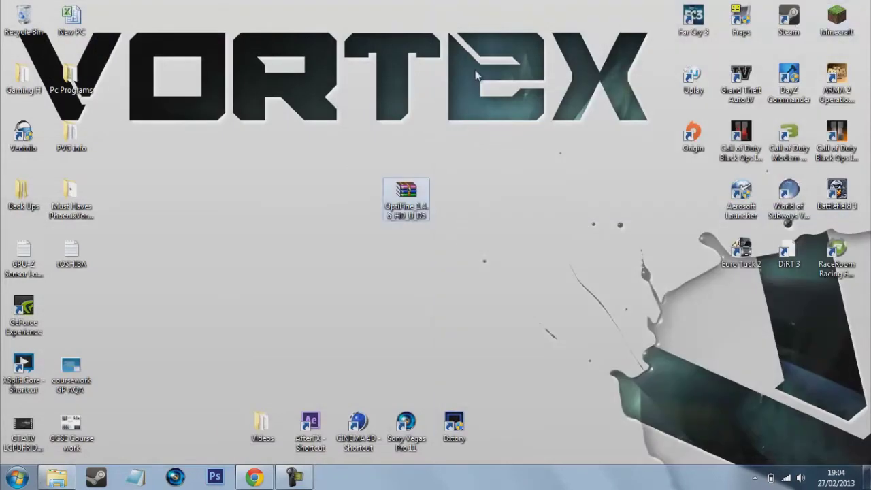
Launch Minecraft from the desktop, log in with the remembered credentials and maximize the game window.
double_click(837, 17)
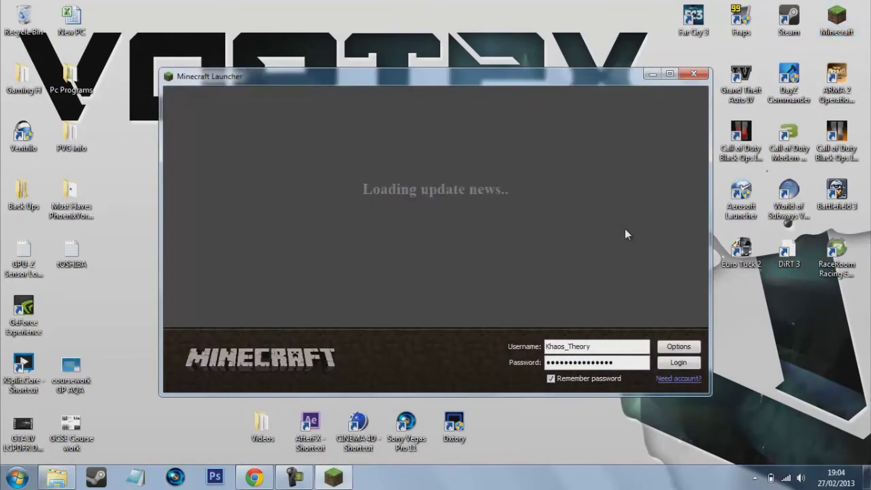
click(678, 362)
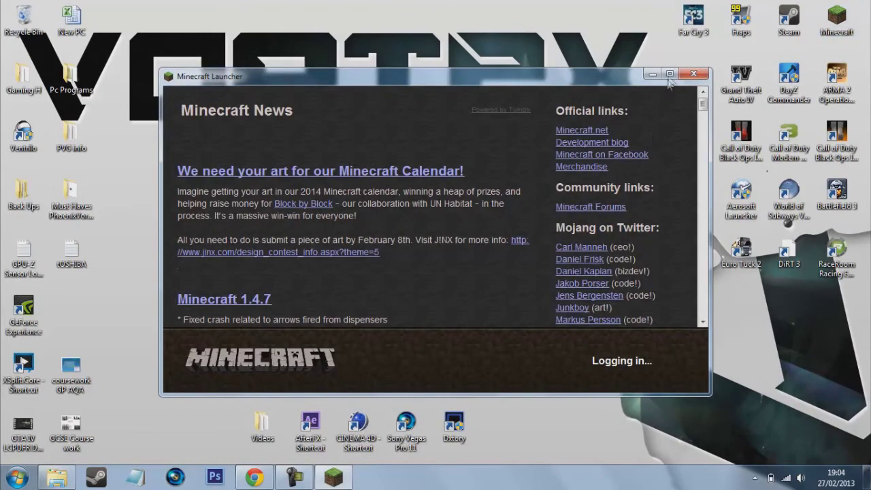
click(670, 75)
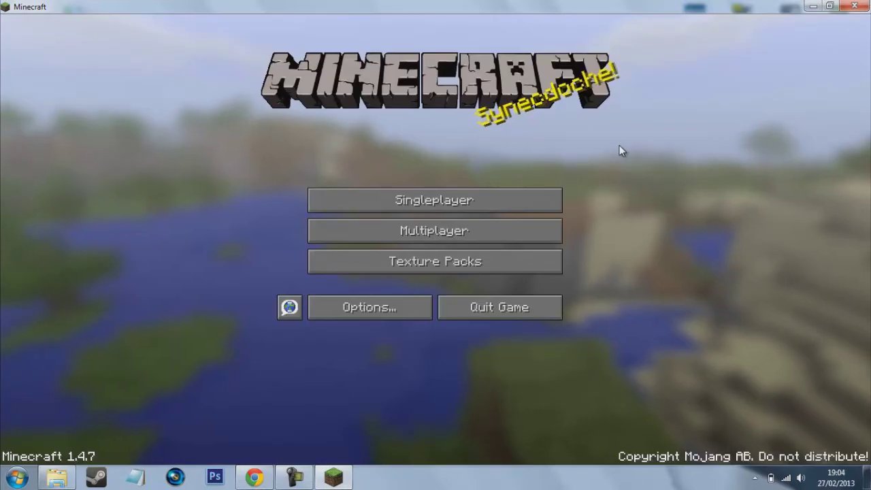
Open the game's video settings and look through the OptiFine detail, animation and performance options.
click(386, 313)
click(395, 218)
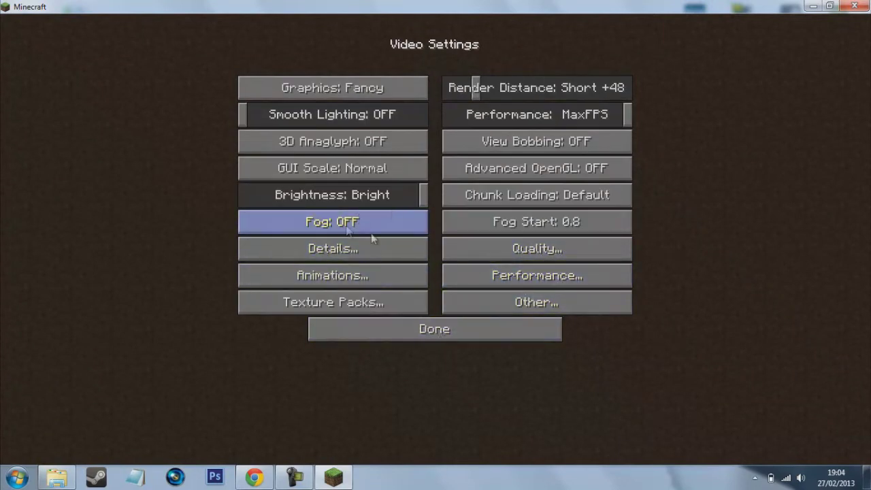
click(371, 252)
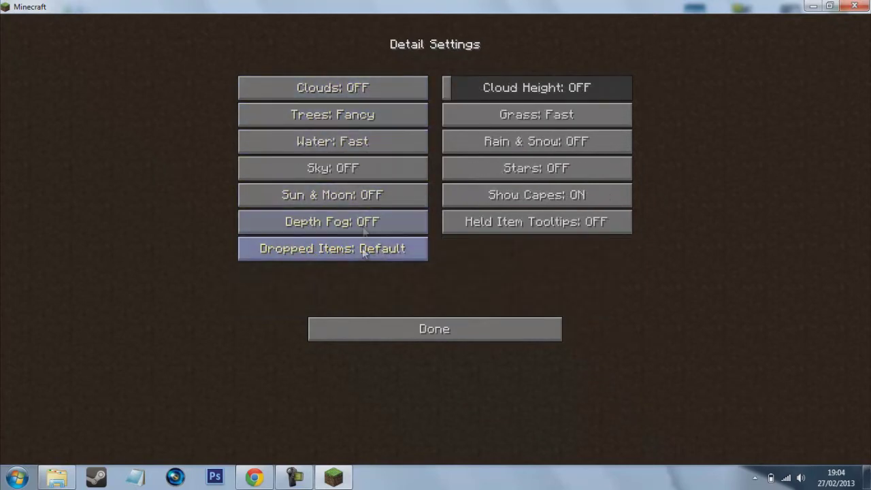
click(389, 327)
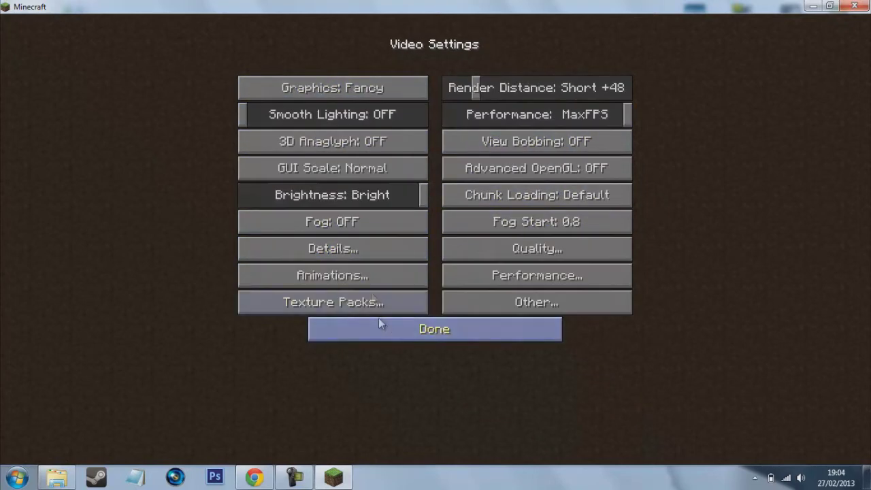
click(371, 275)
click(492, 325)
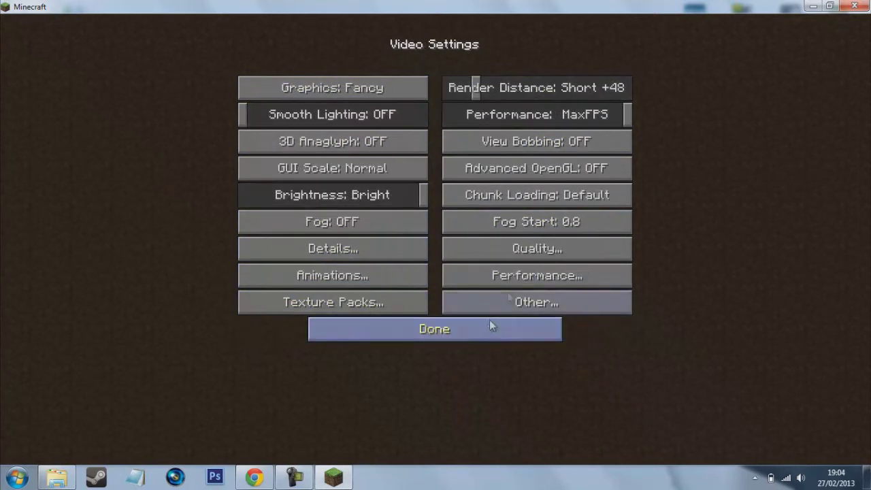
click(508, 276)
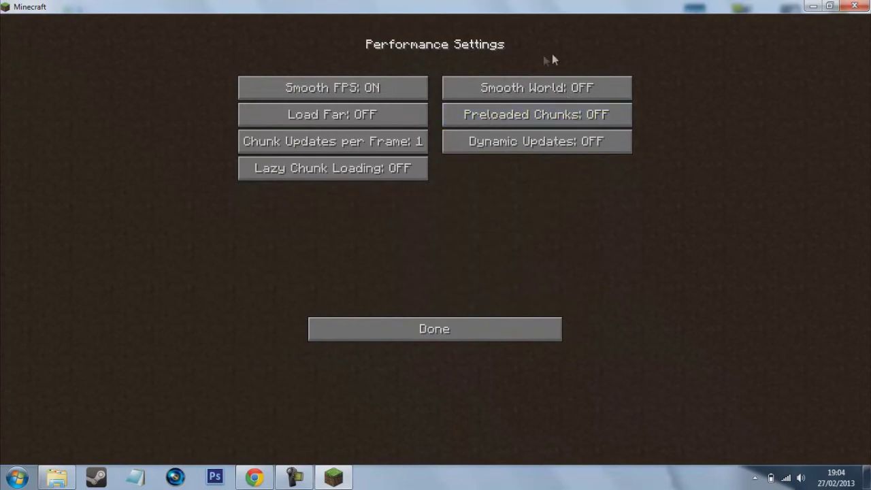
click(404, 333)
Examine the OptiFine quality options in the video settings, then review the detail and animation options again.
click(487, 256)
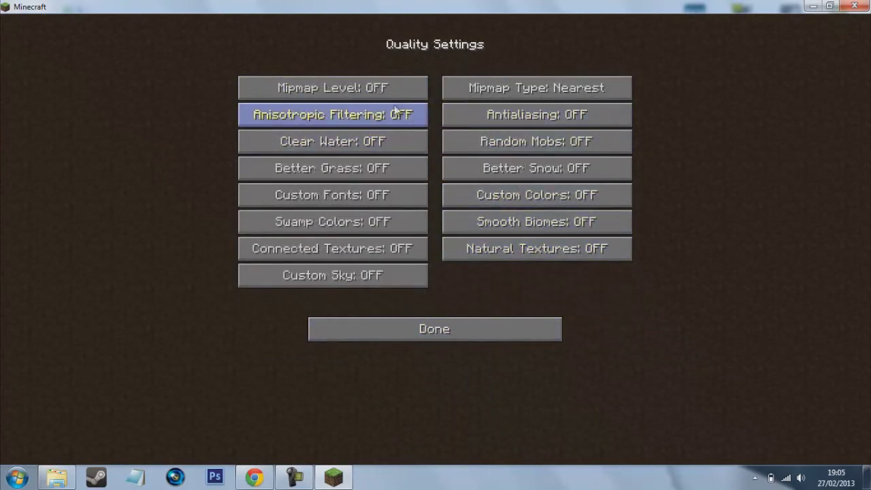
click(371, 333)
click(364, 256)
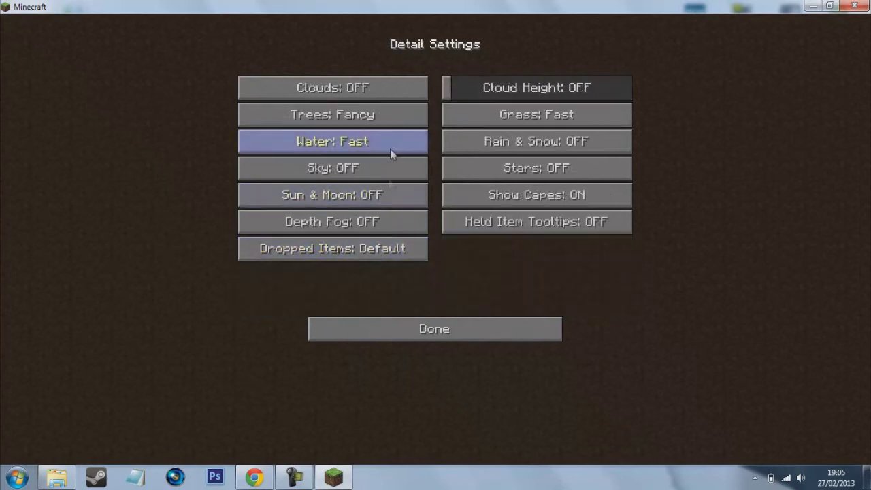
click(382, 327)
click(359, 276)
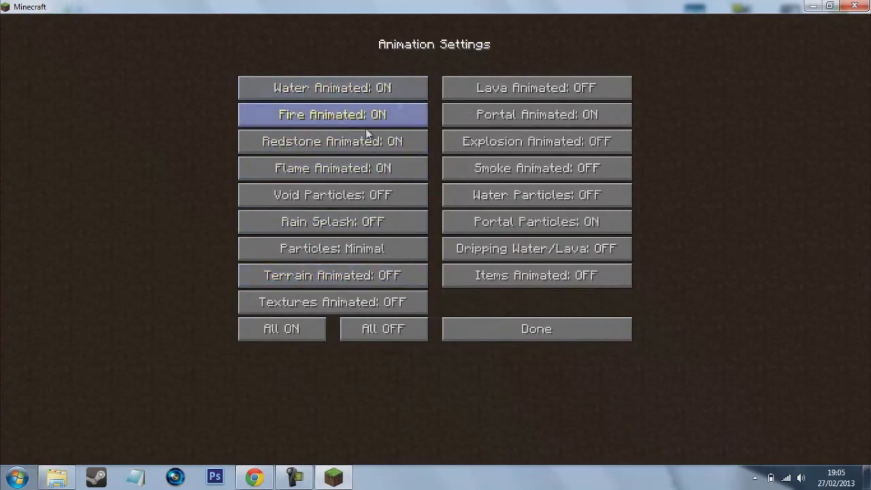
click(488, 329)
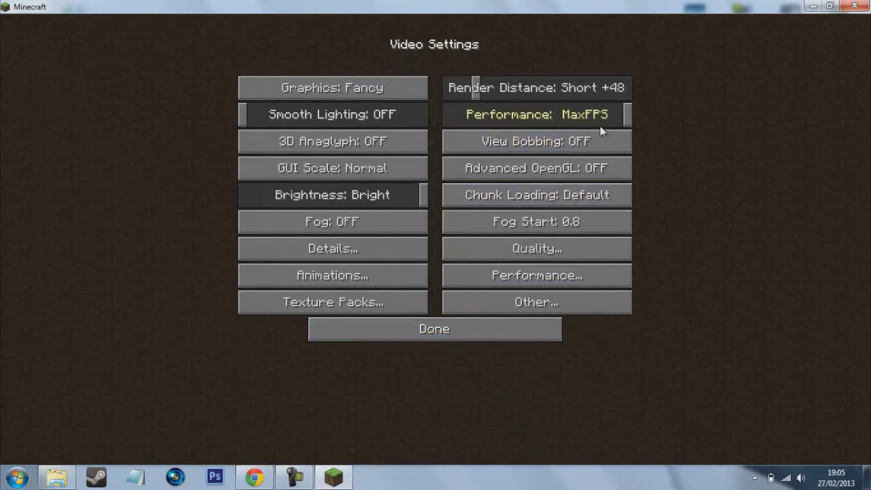
Review the performance options once more and leave the settings for the Minecraft title screen.
mouse_move(601, 132)
click(551, 275)
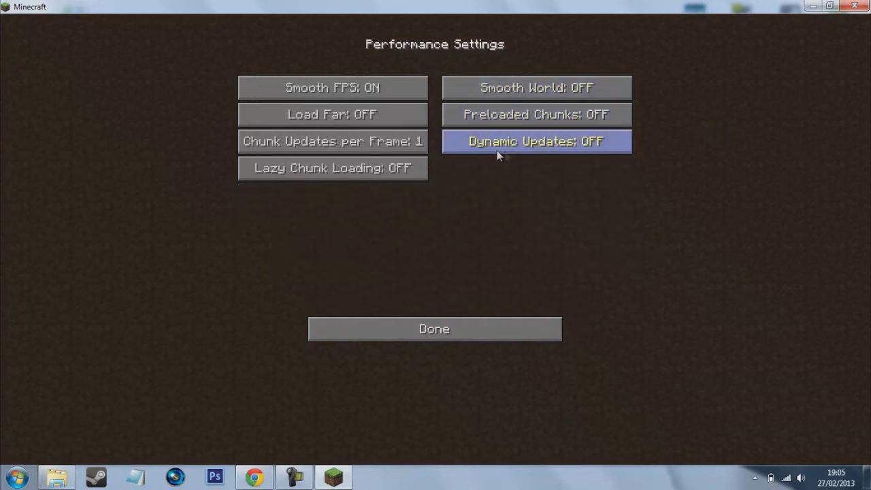
click(481, 335)
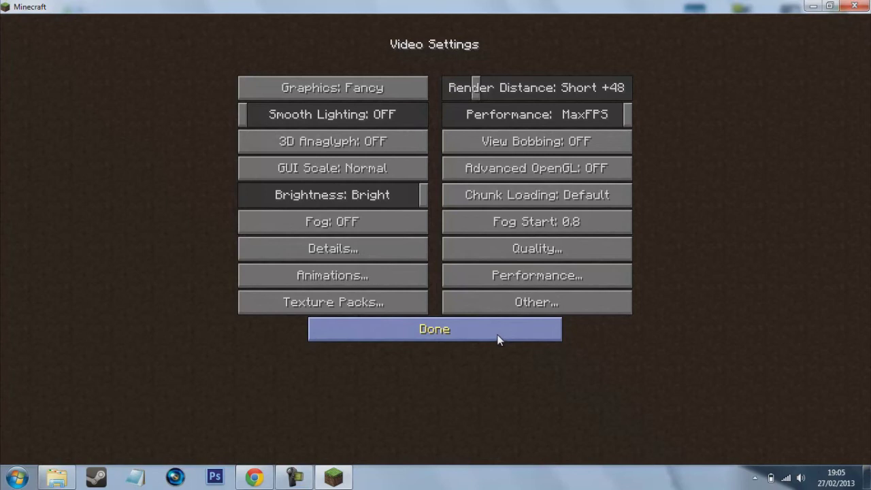
click(497, 340)
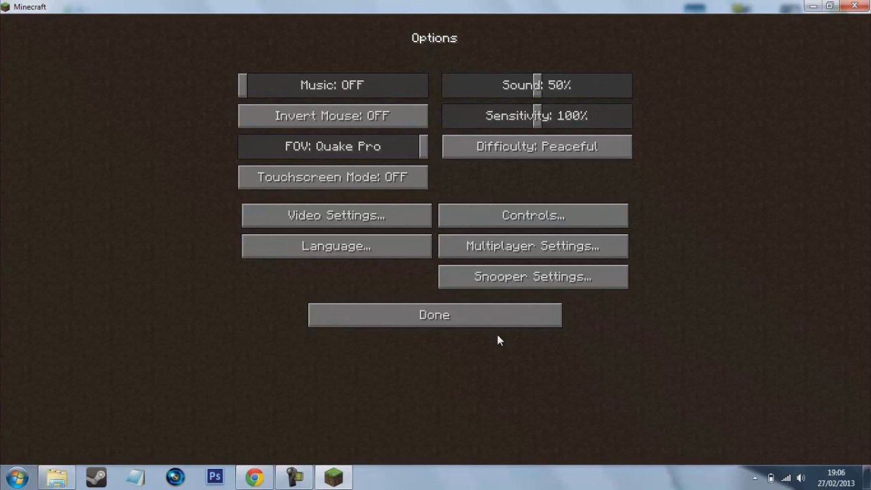
click(503, 321)
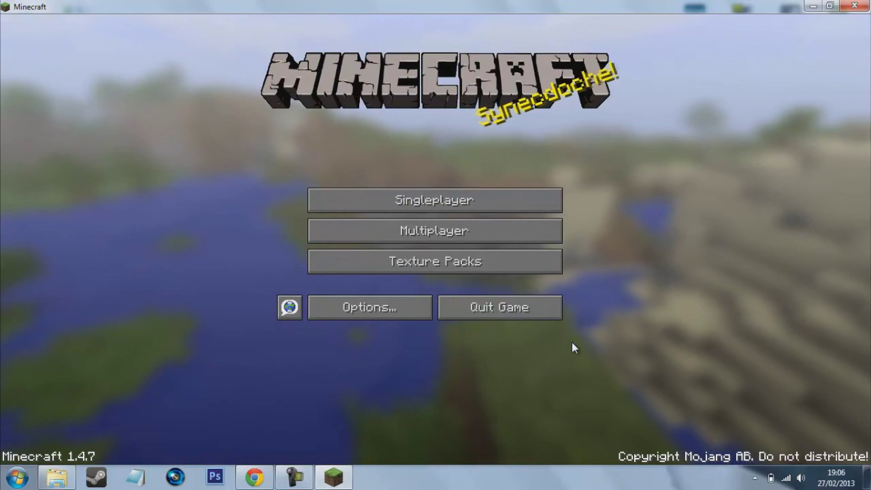